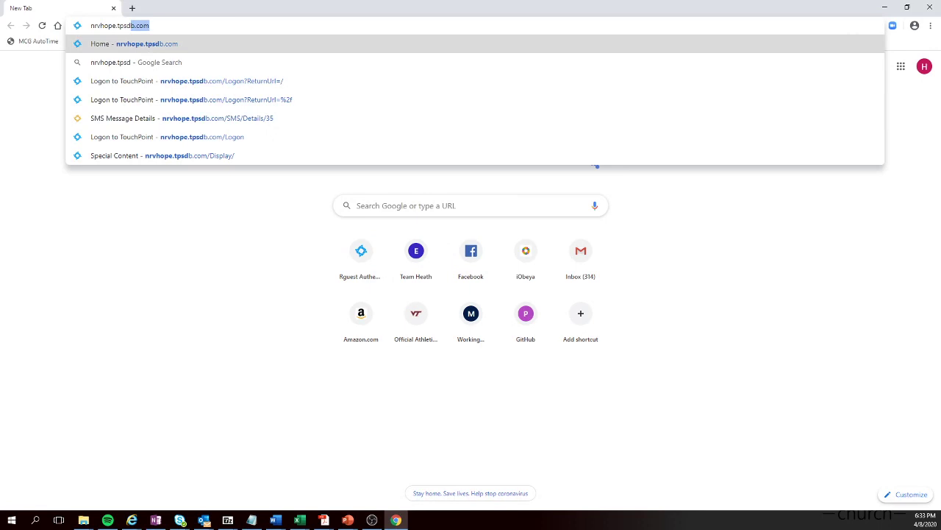
Load the church's TouchPoint site and sign in with the account username and password.
key("Return")
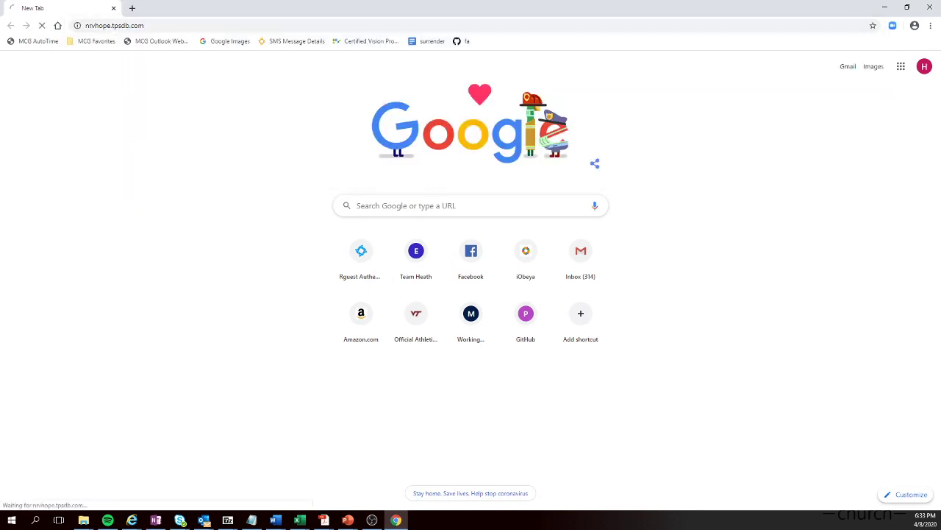
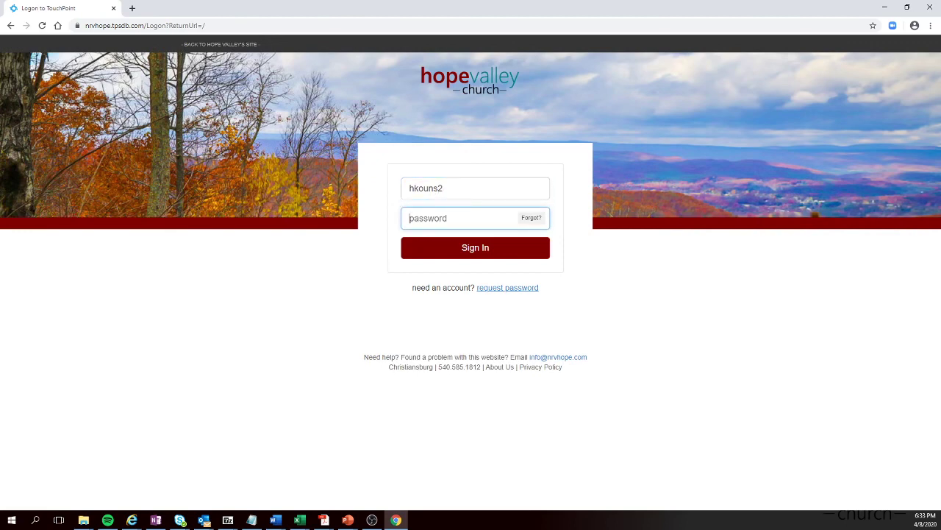
type("•••••••••")
key("Return")
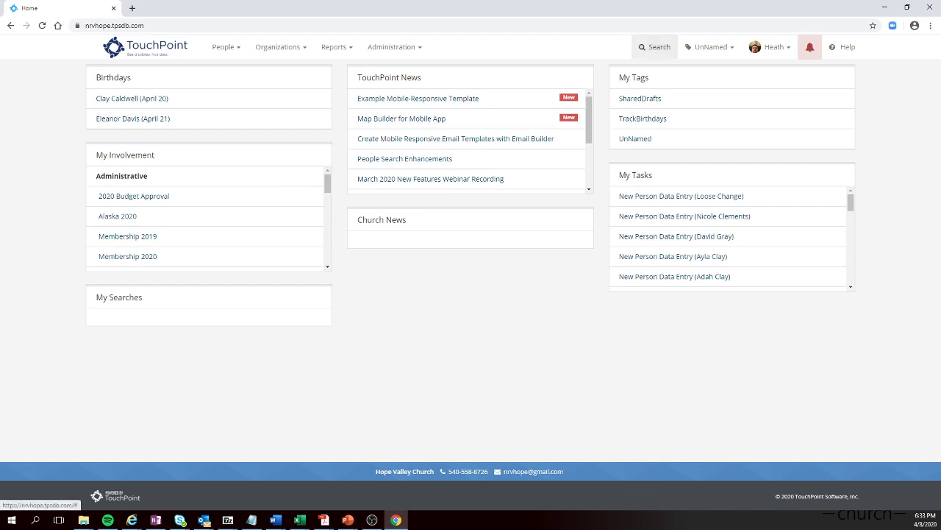
Quick-search for the sample person and open his person record from the results.
left_click(654, 46)
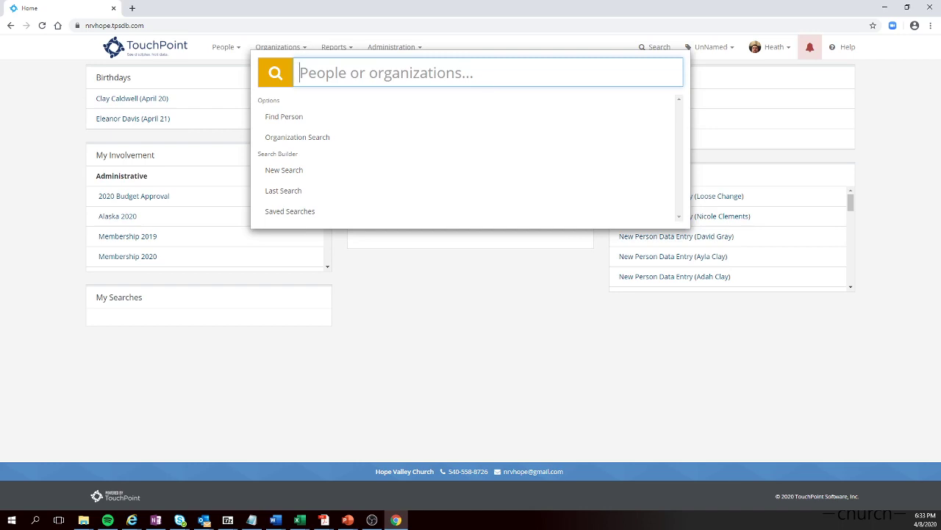
type("jo ")
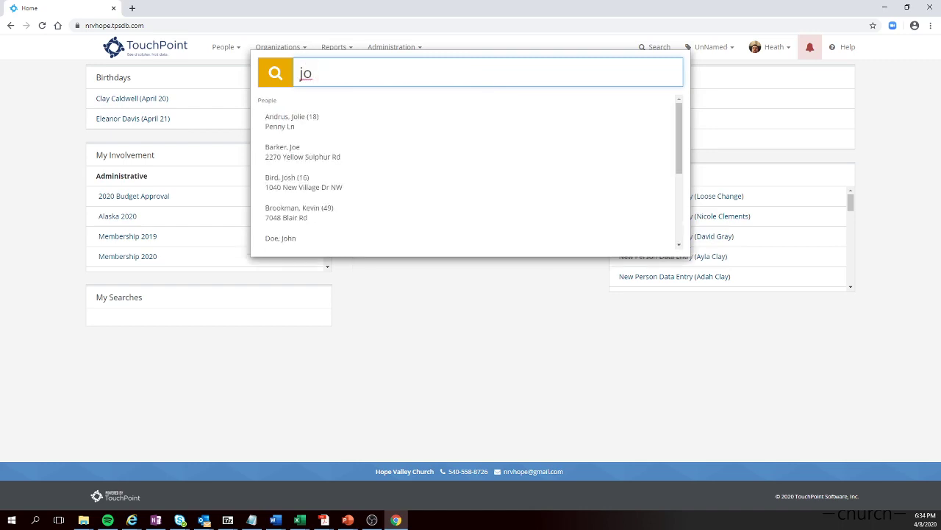
type("do")
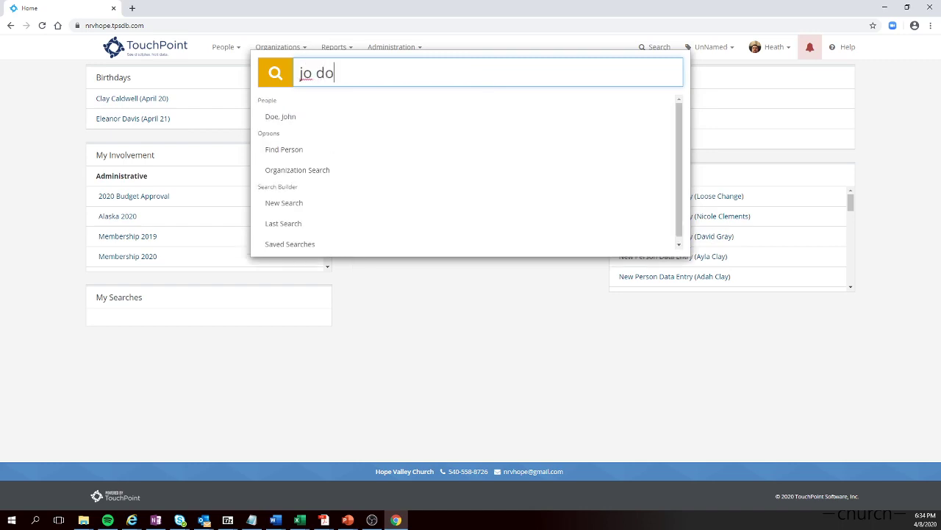
key("Down")
key("Return")
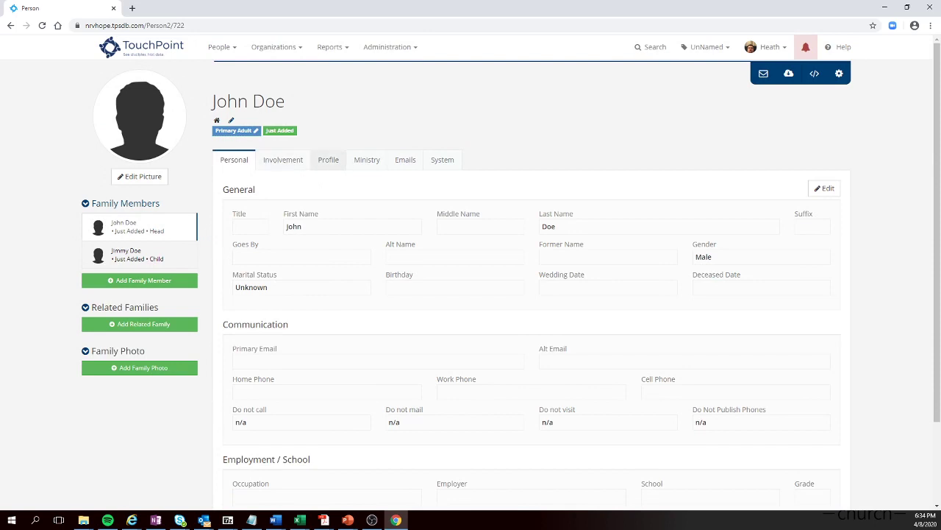
From the Ministry tab, add a new contact received by this person.
left_click(367, 159)
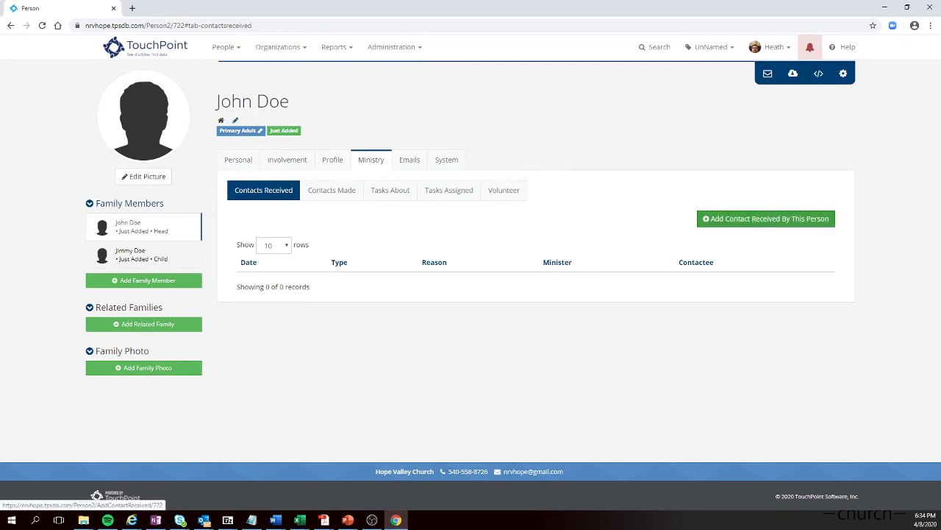
left_click(766, 218)
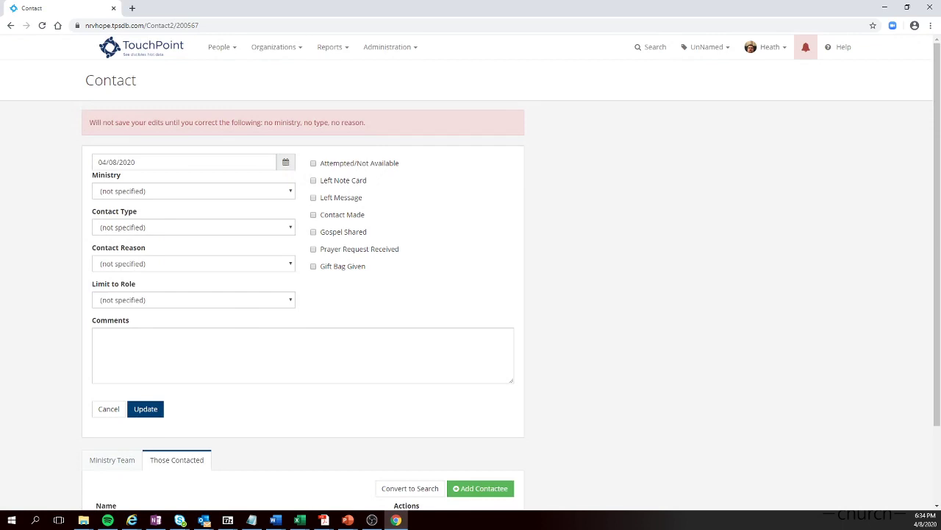
Set ministry Worship, contact type Phone Call, reason Guest Follow Up, and tick Contact Made.
left_click(193, 190)
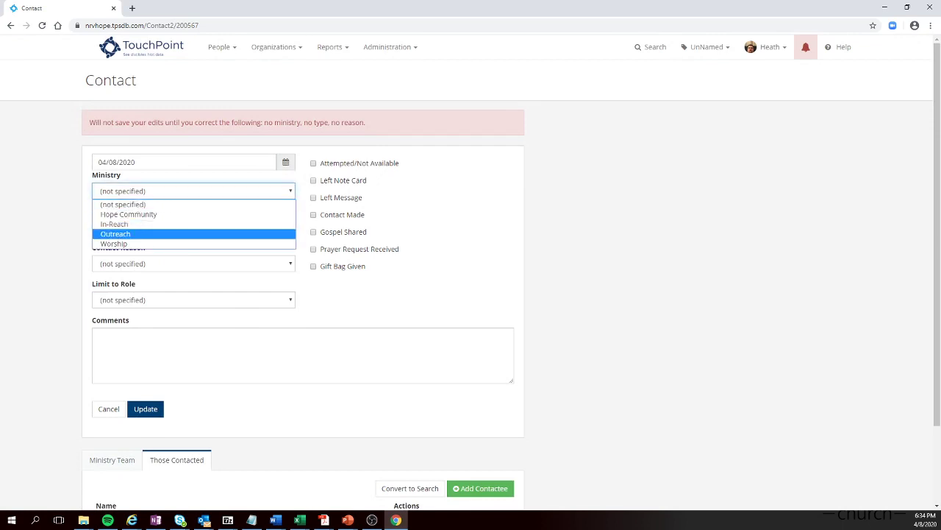
key("Down")
key("Return")
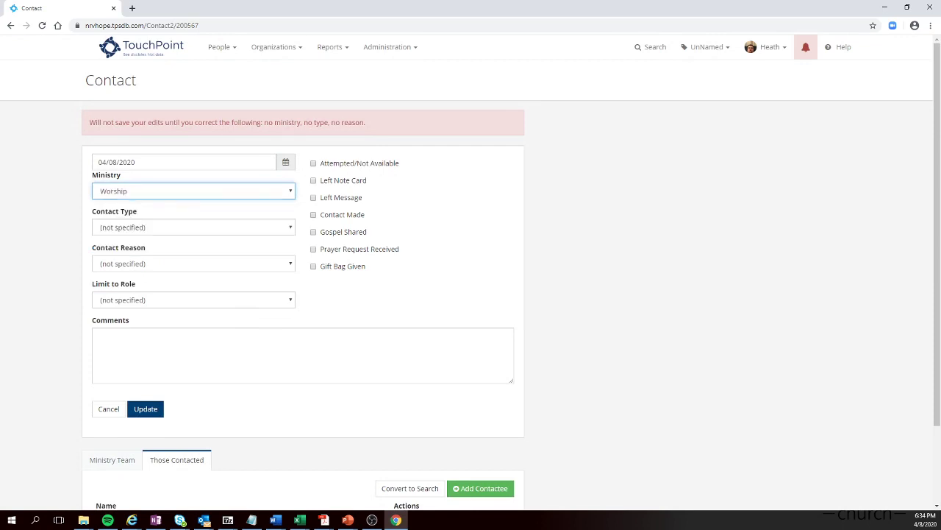
left_click(192, 227)
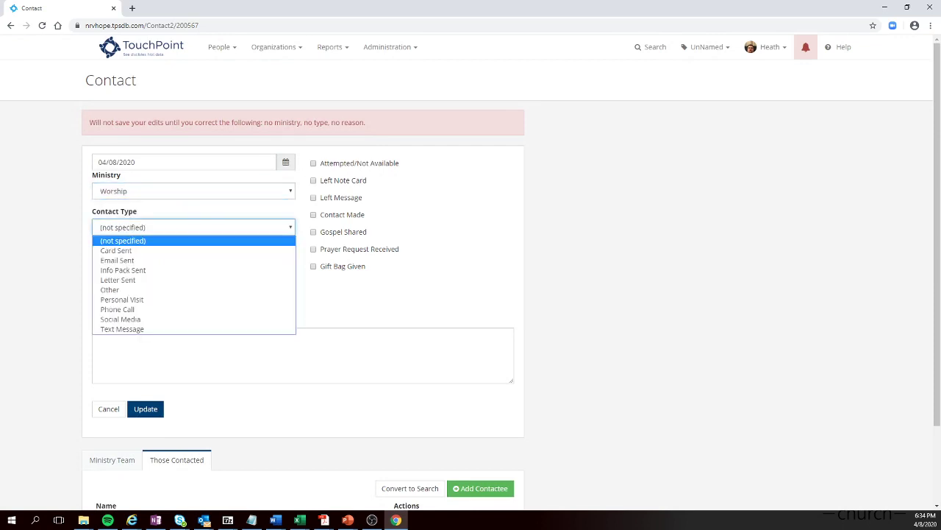
key("Down")
key("Down")
key("Down")
key("Down")
key("Down")
key("Down")
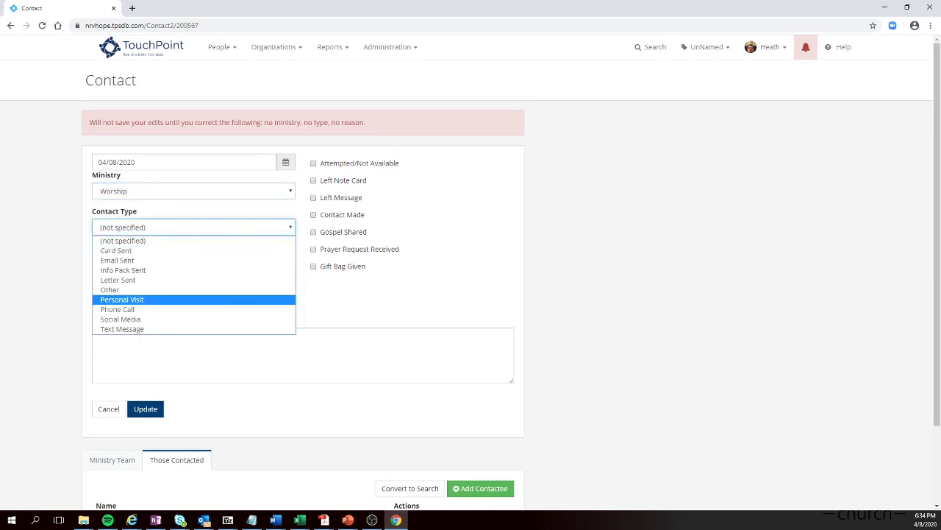
key("Return")
left_click(193, 264)
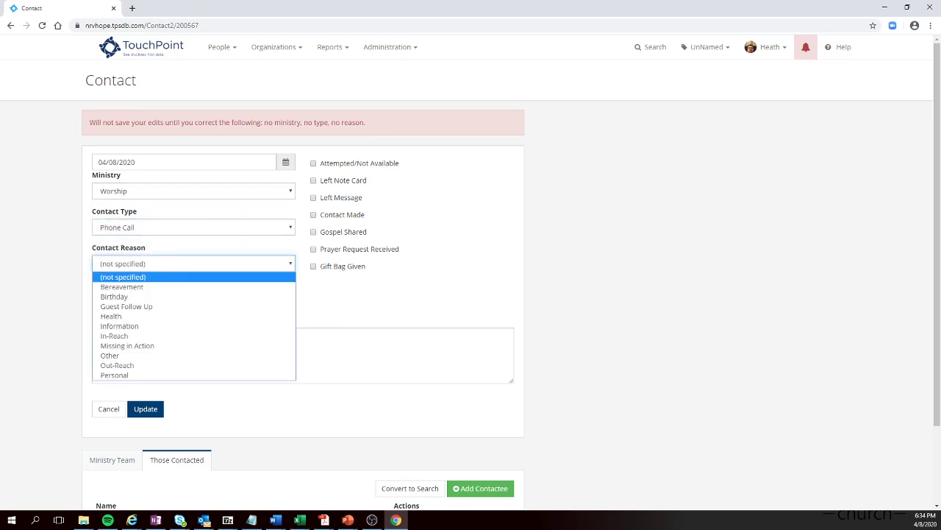
key("Down")
key("Down")
key("Down")
key("Down")
key("Down")
key("Down")
key("Down")
key("Down")
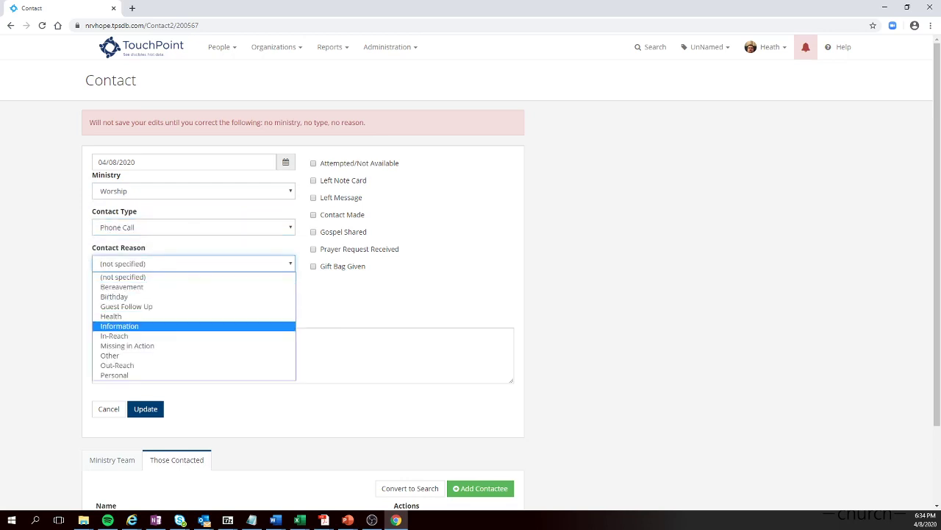
key("Down")
key("Up")
key("Up")
key("Up")
key("Up")
key("Up")
key("Up")
key("Return")
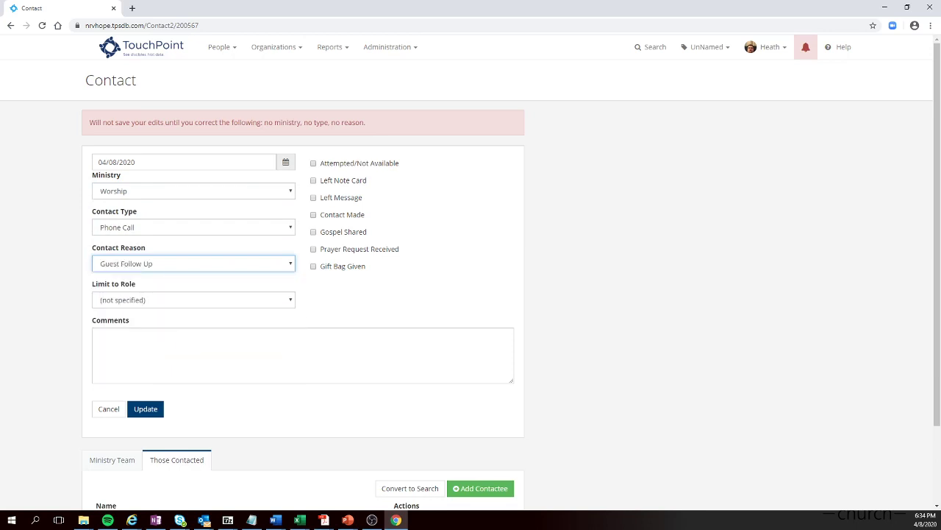
left_click(313, 214)
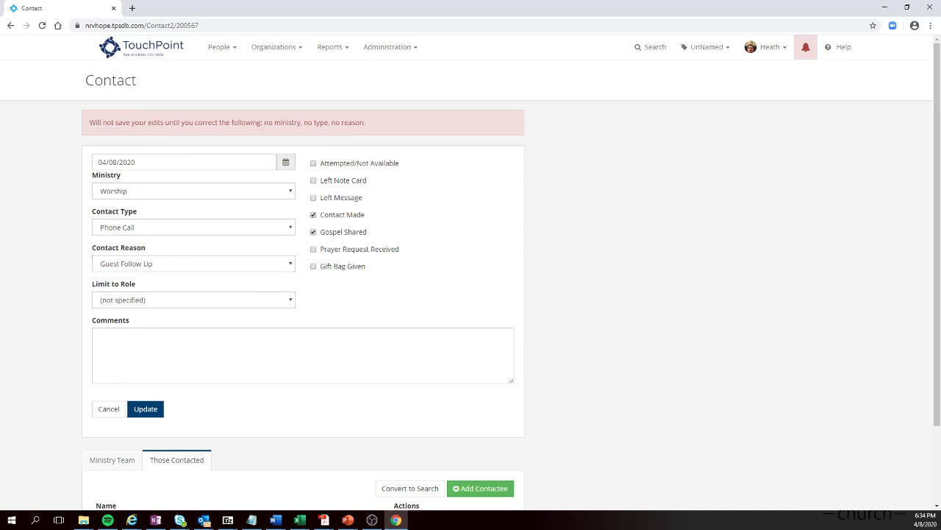
left_click(99, 336)
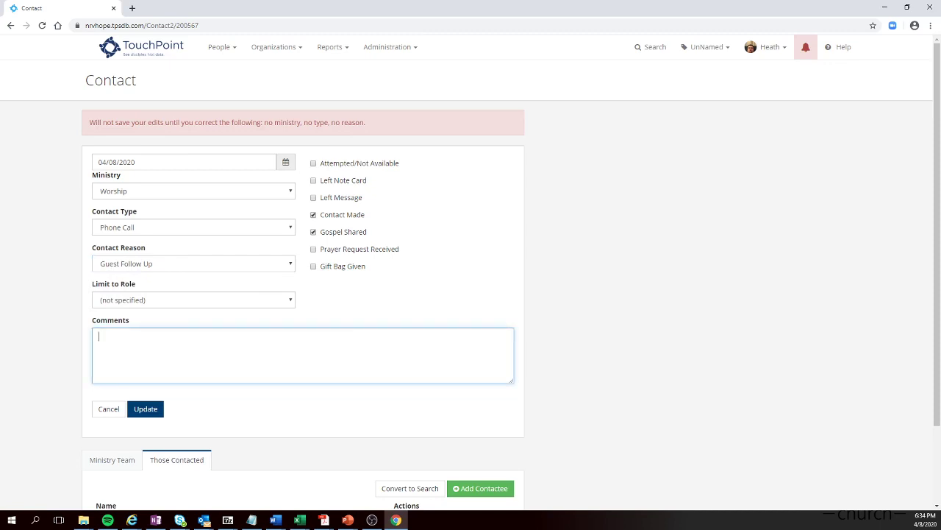
Write the call notes ending with a prayer request about his job, and tick Prayer Request Received.
key("BackSpace")
key("BackSpace")
key("BackSpace")
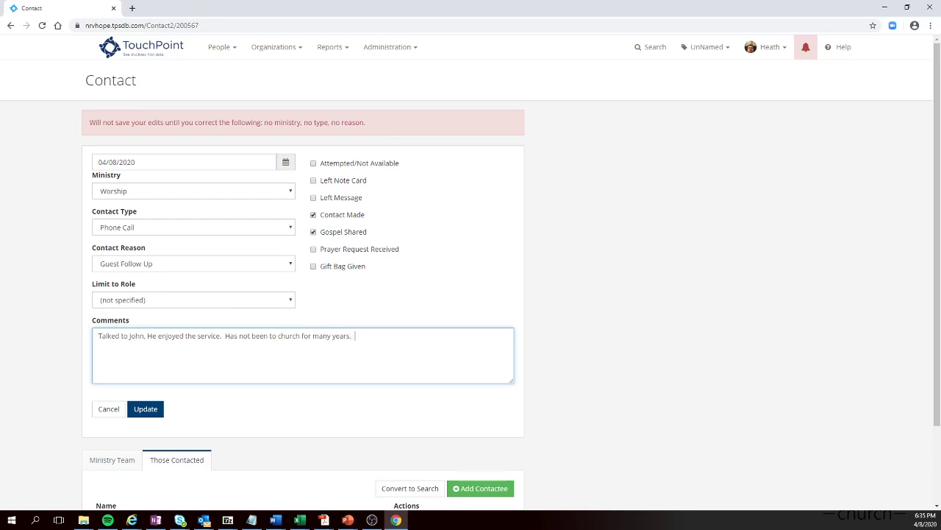
key("BackSpace")
key("BackSpace")
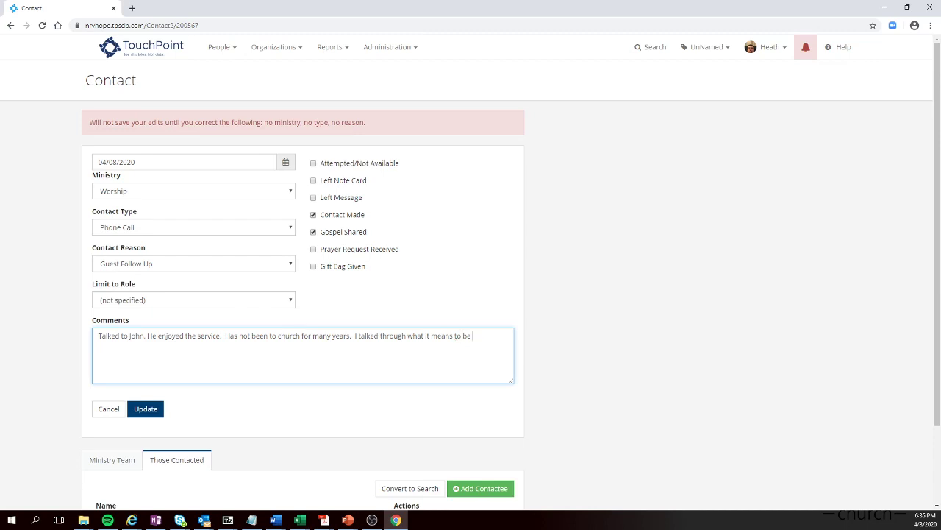
key("BackSpace")
key("Return")
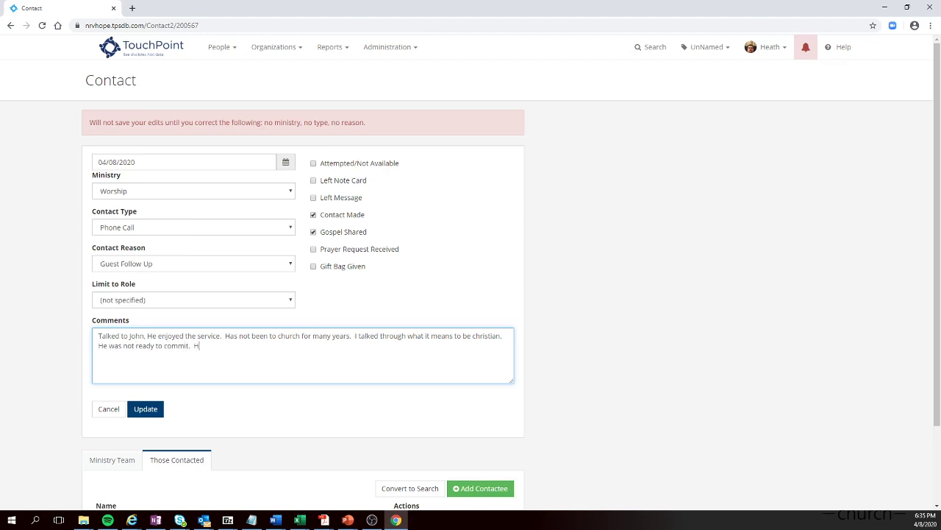
left_click(313, 248)
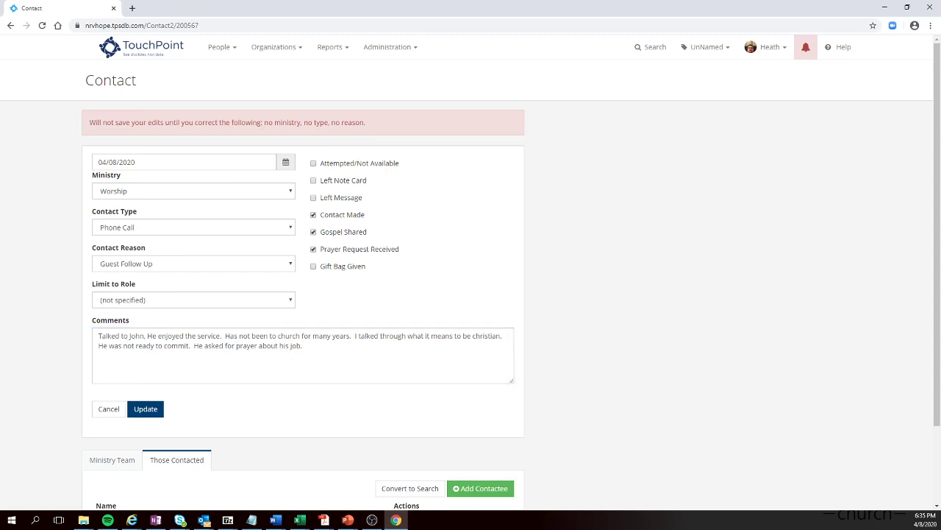
scroll(145, 361, "down", 1)
Save the contact, then review its Ministry Team and Those Contacted tabs.
left_click(145, 361)
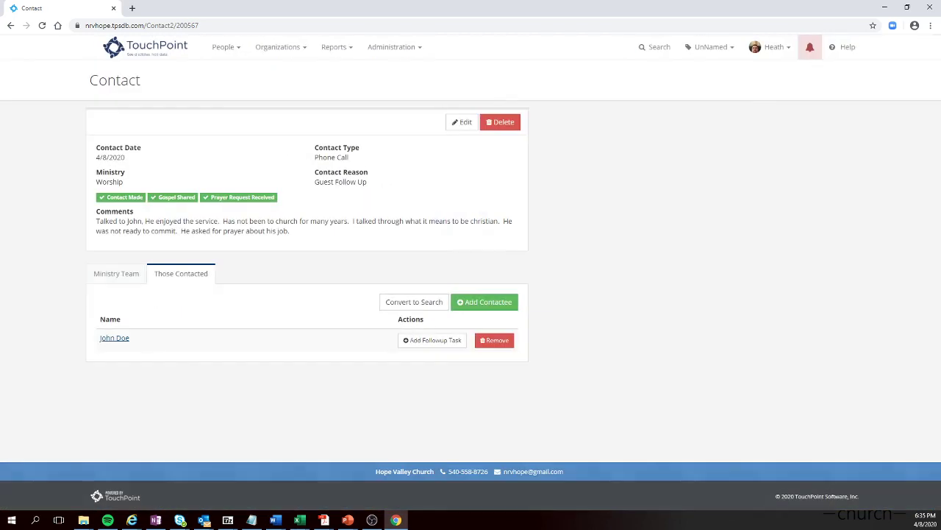
left_click(116, 273)
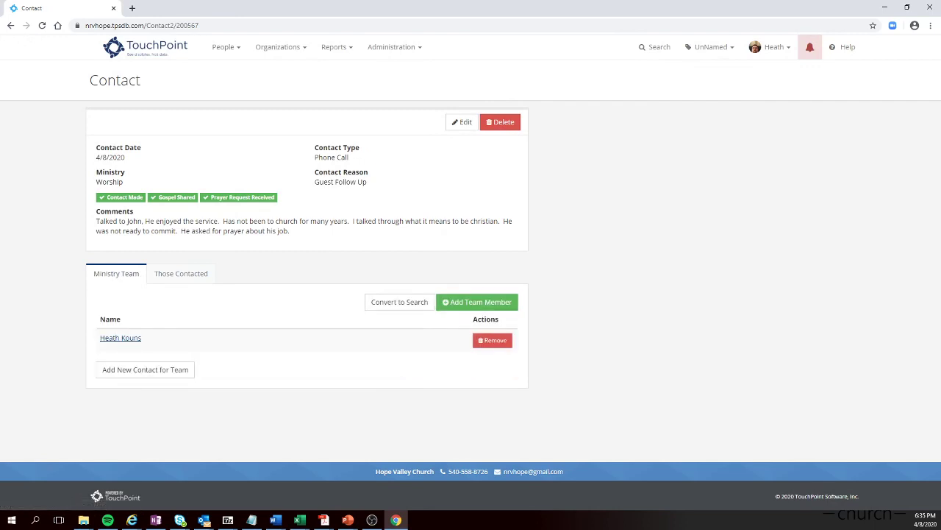
left_click(181, 273)
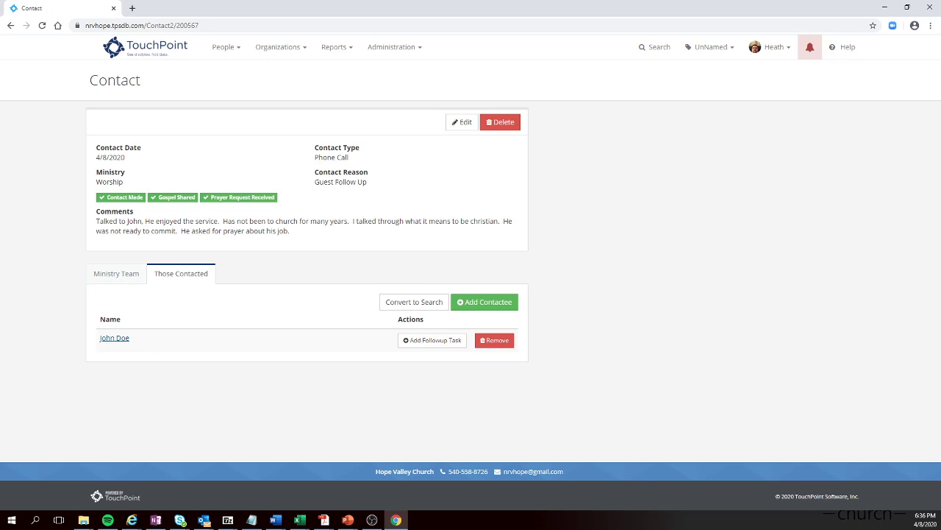
left_click(654, 46)
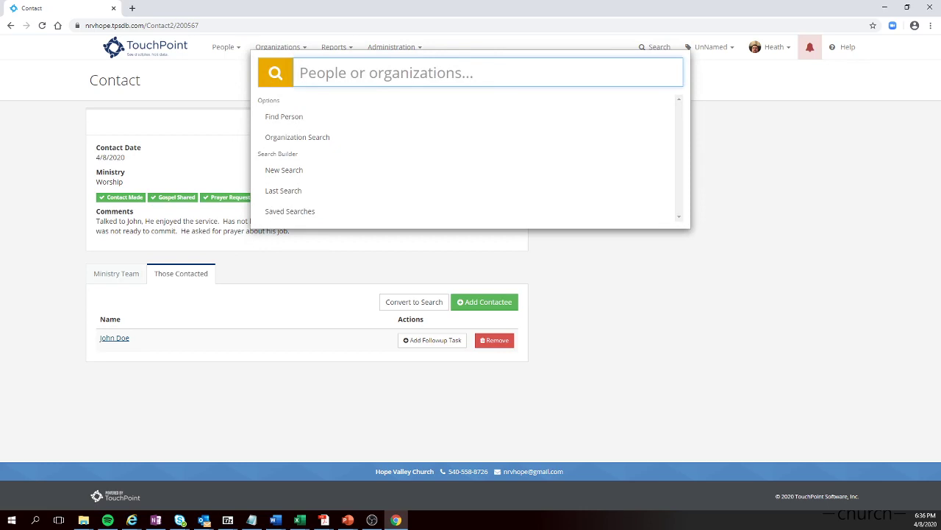
key("Escape")
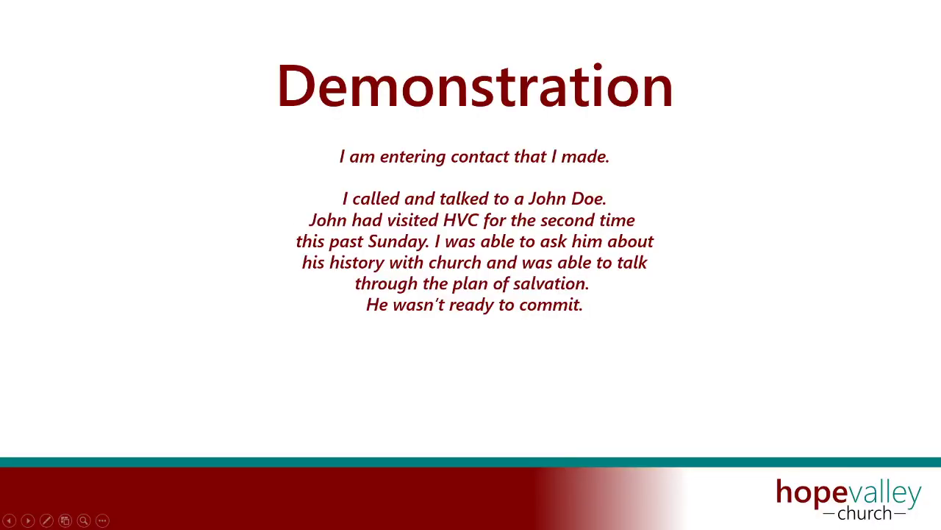
Advance to the card-sent scenario slide and return to the TouchPoint home page.
key("Right")
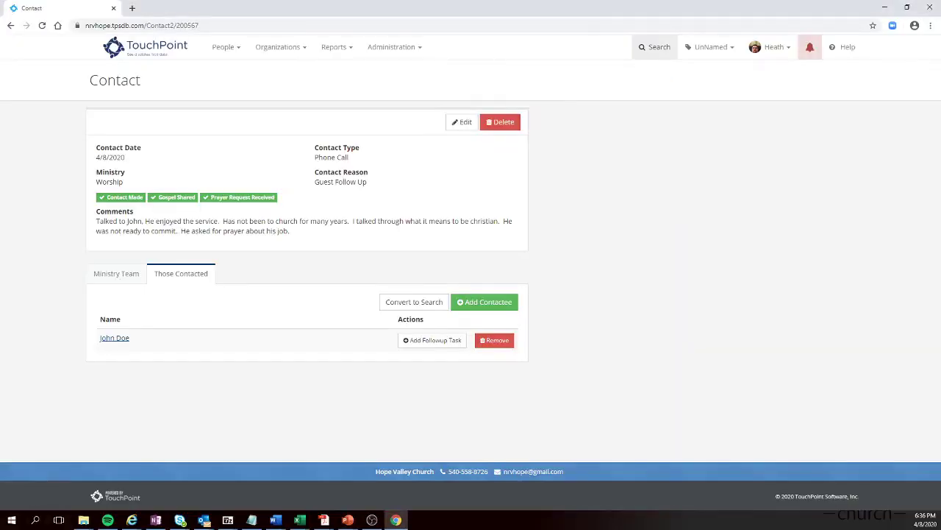
left_click(654, 46)
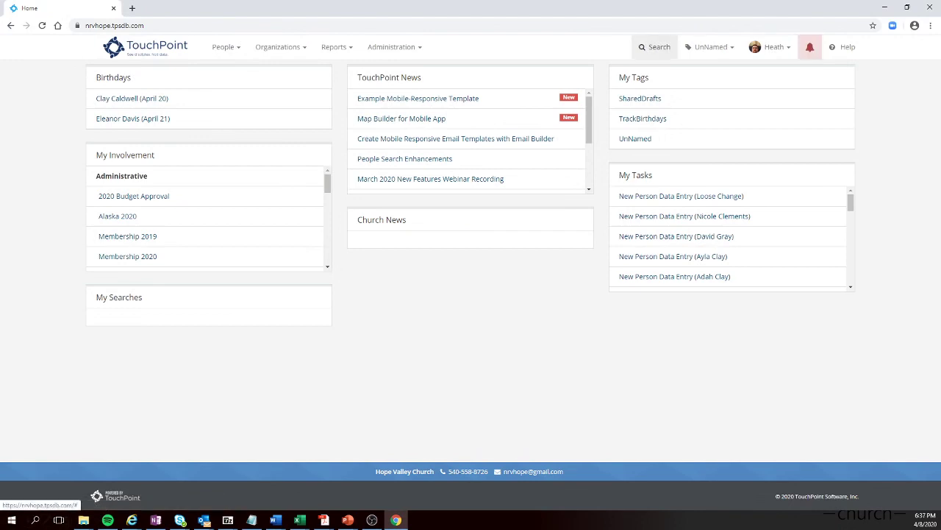
Open the card-sending member's record, show her Contacts Made, and start adding a contact.
left_click(654, 46)
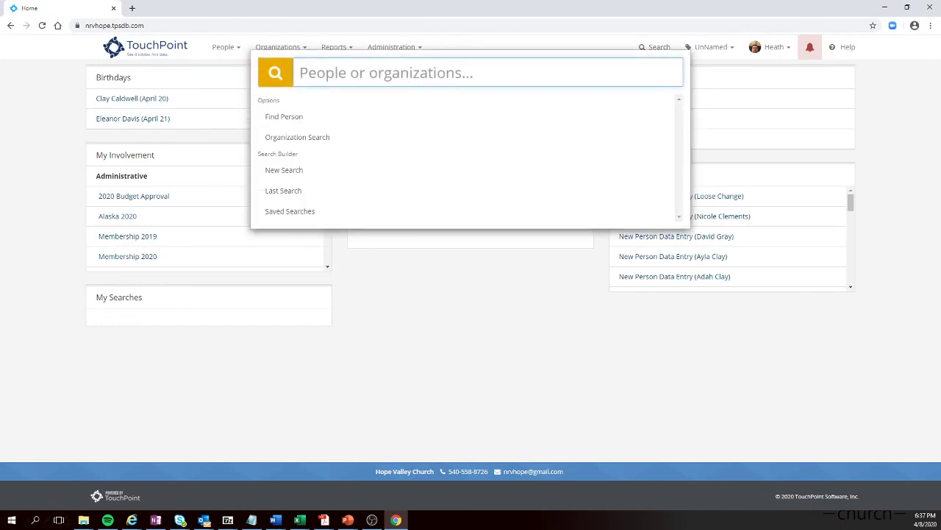
type("el")
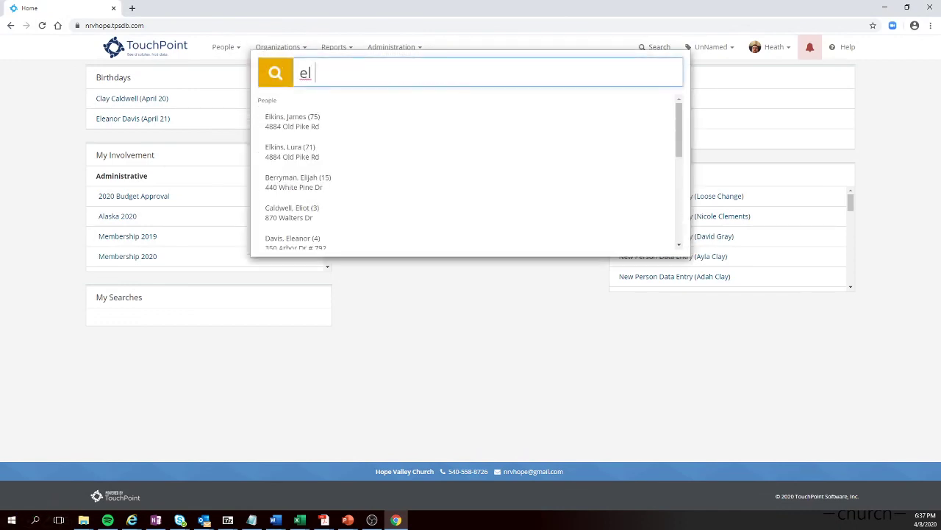
type(" whi")
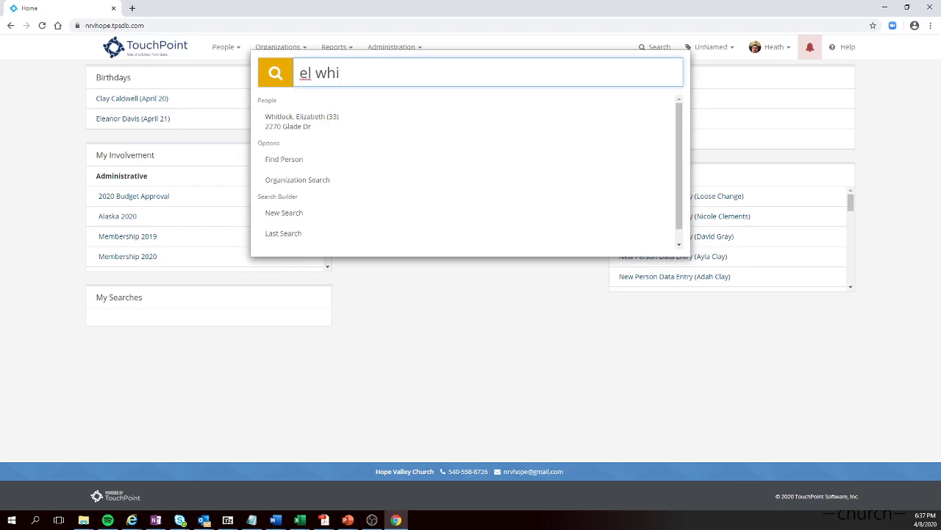
key("Down")
key("Return")
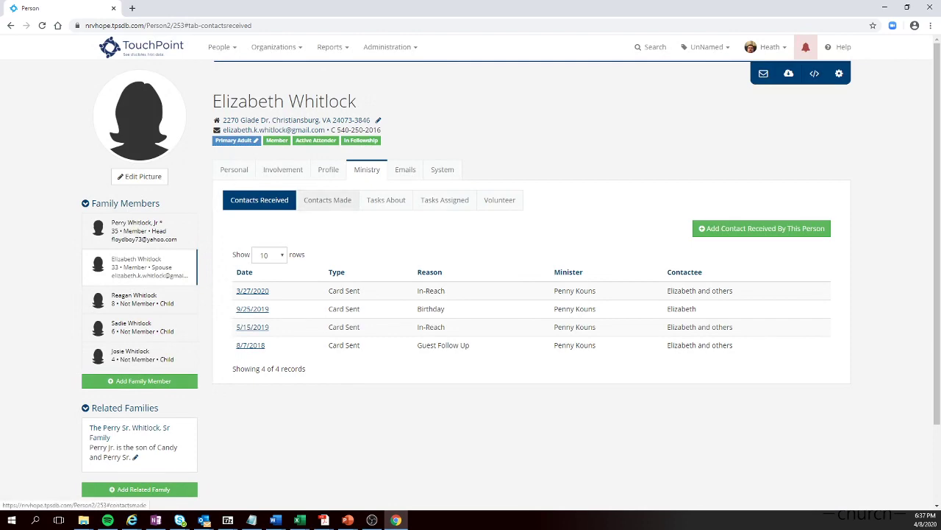
left_click(327, 200)
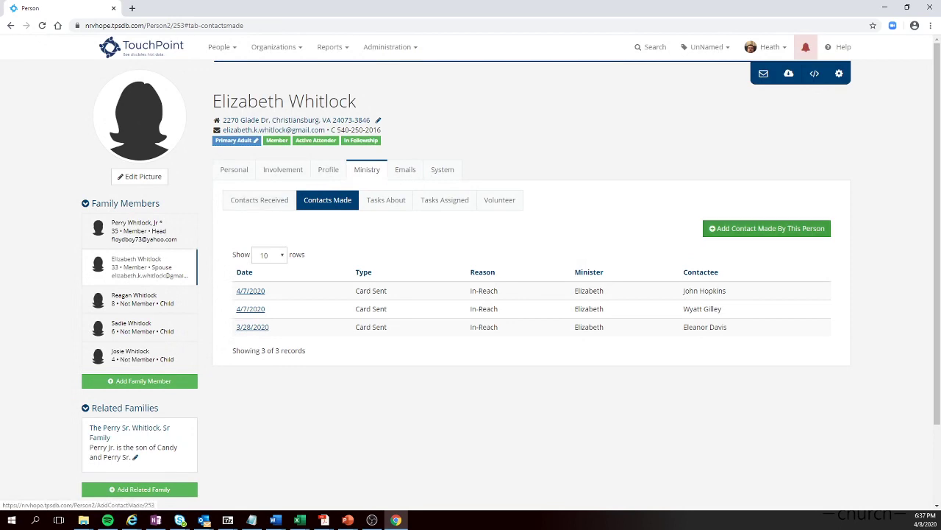
left_click(767, 228)
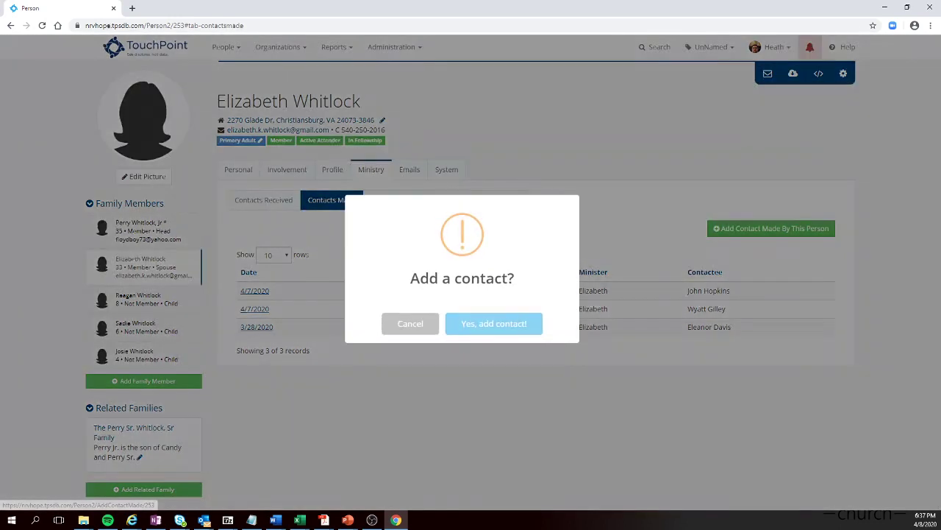
Confirm the new contact and set ministry In-Reach, type Card Sent, reason In-Reach, Contact Made ticked.
left_click(495, 323)
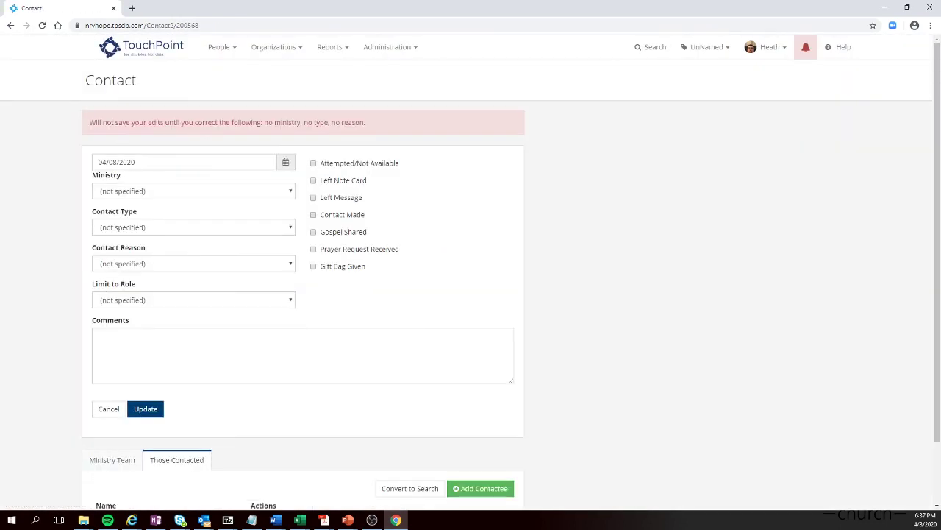
left_click(194, 191)
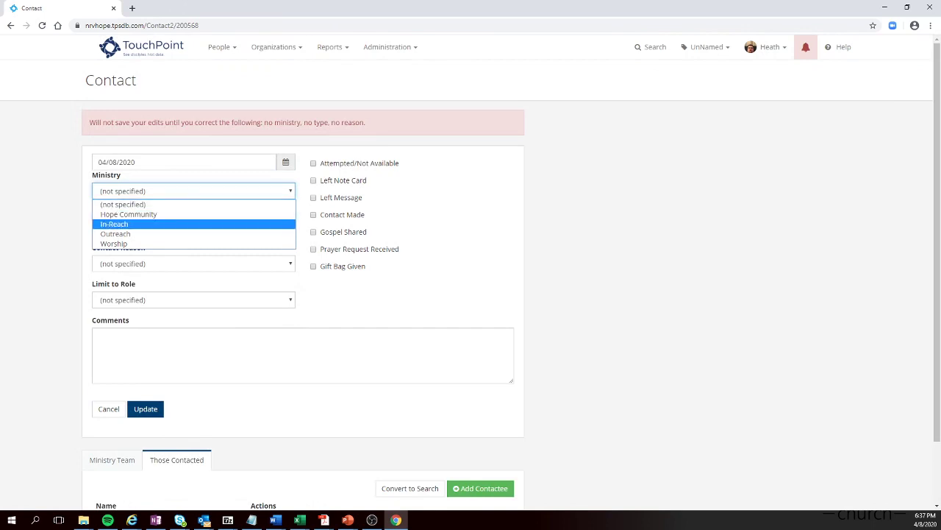
key("Return")
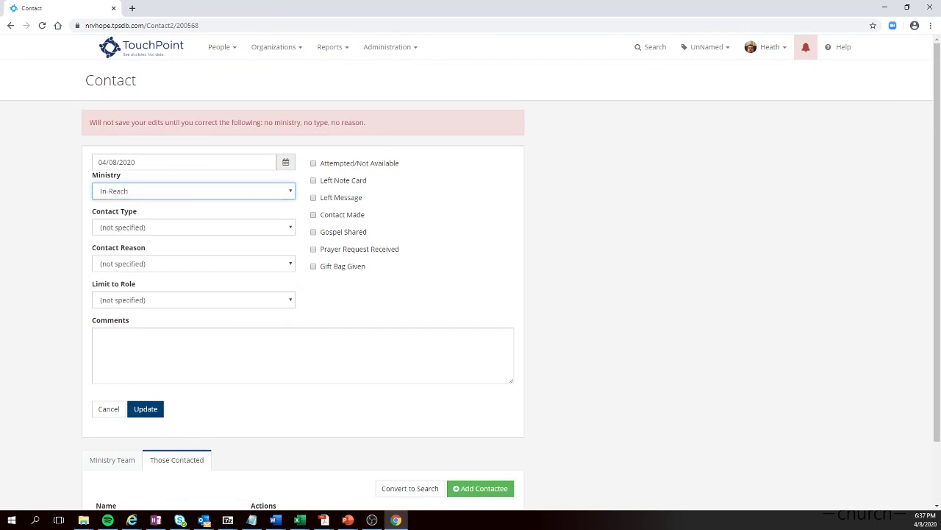
left_click(193, 228)
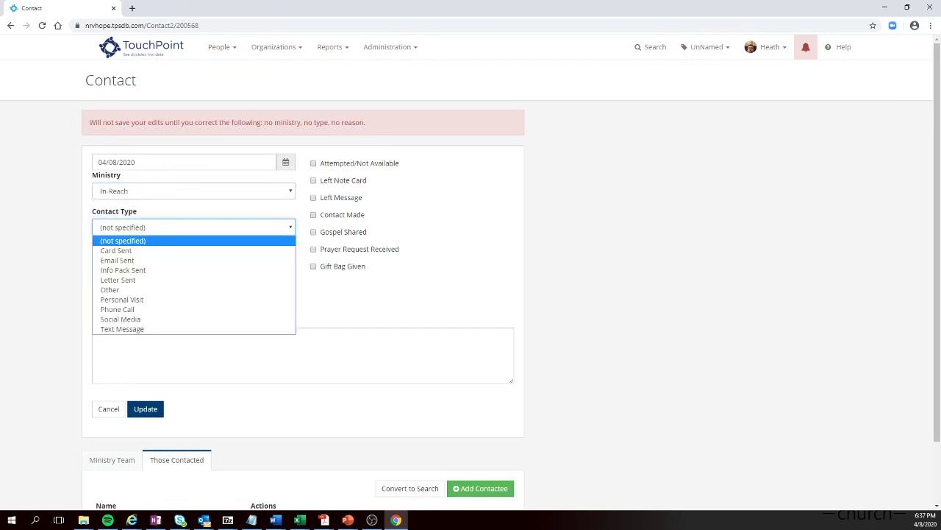
key("Down")
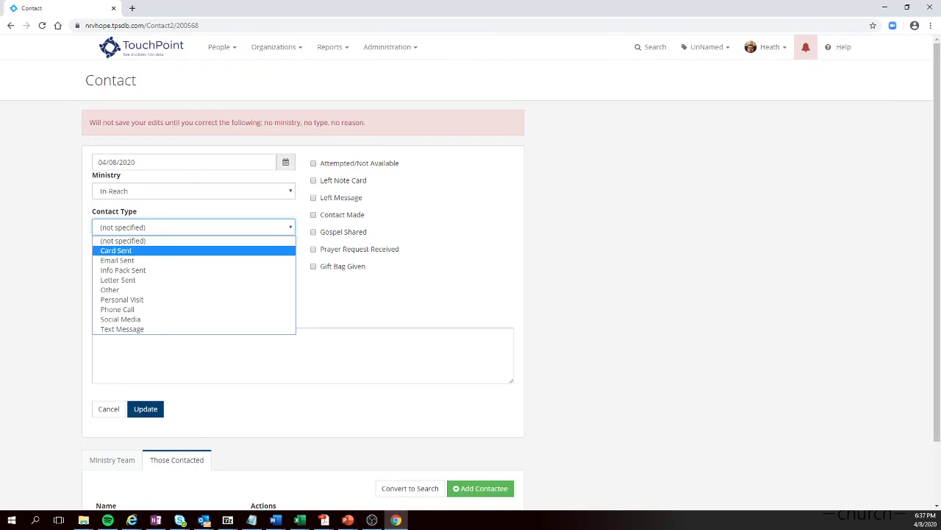
key("Return")
left_click(193, 264)
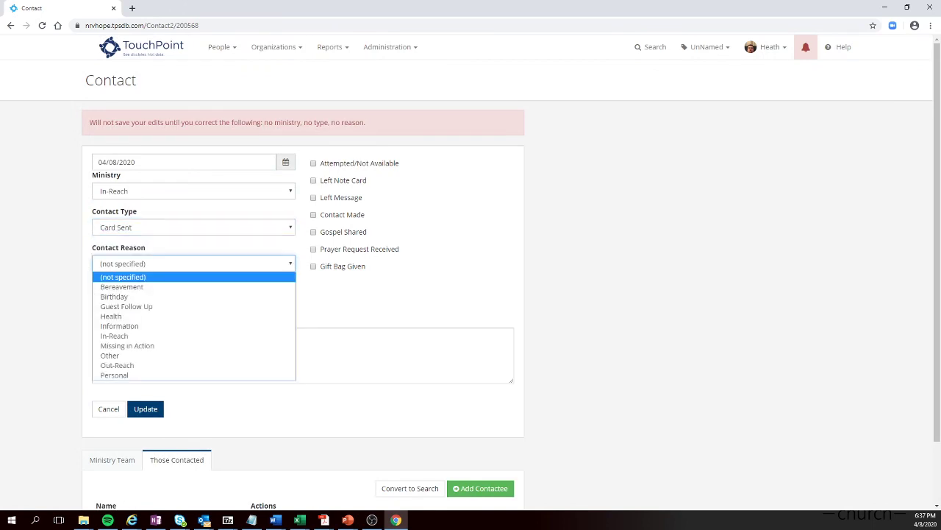
key("Down")
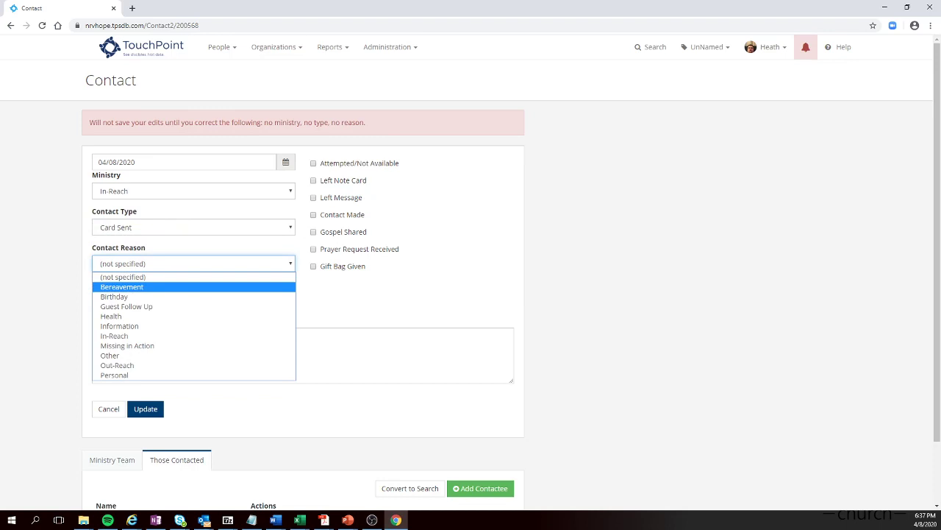
key("Down")
key("Down")
key("Down")
key("Down")
key("Down")
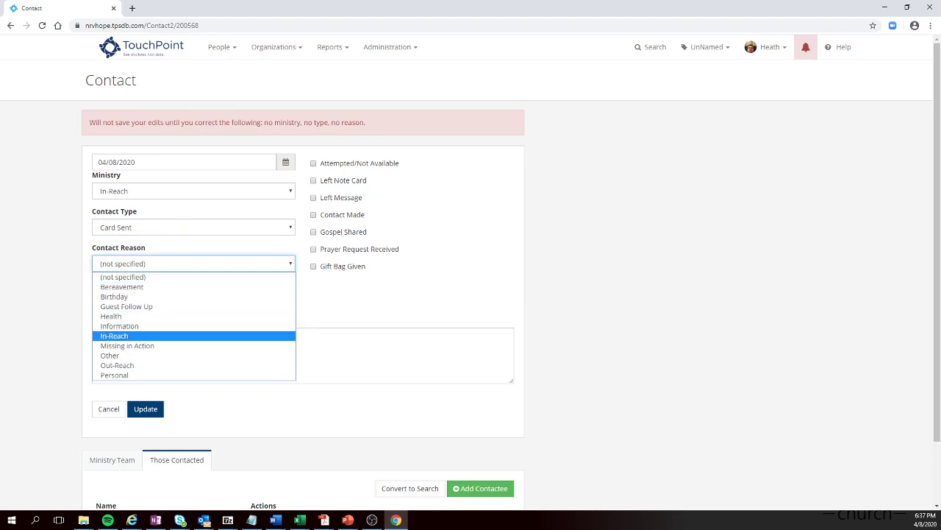
key("Return")
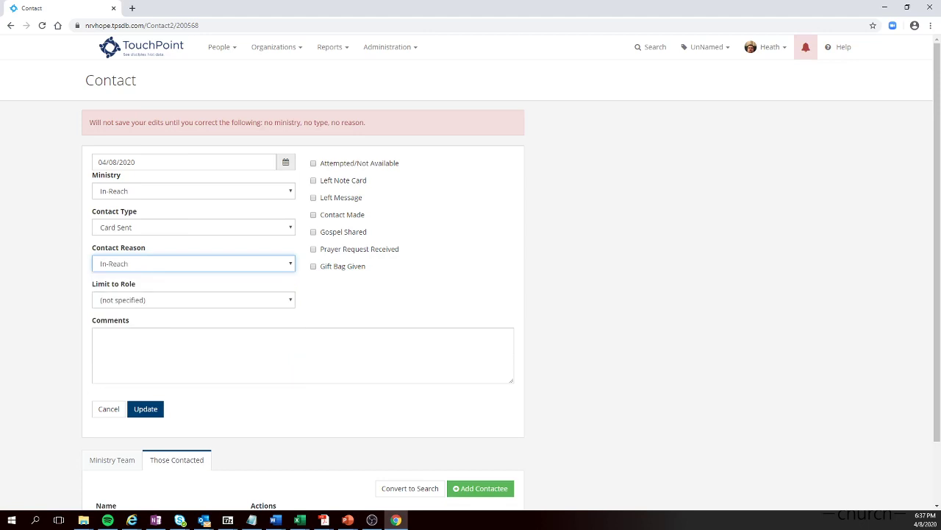
left_click(313, 215)
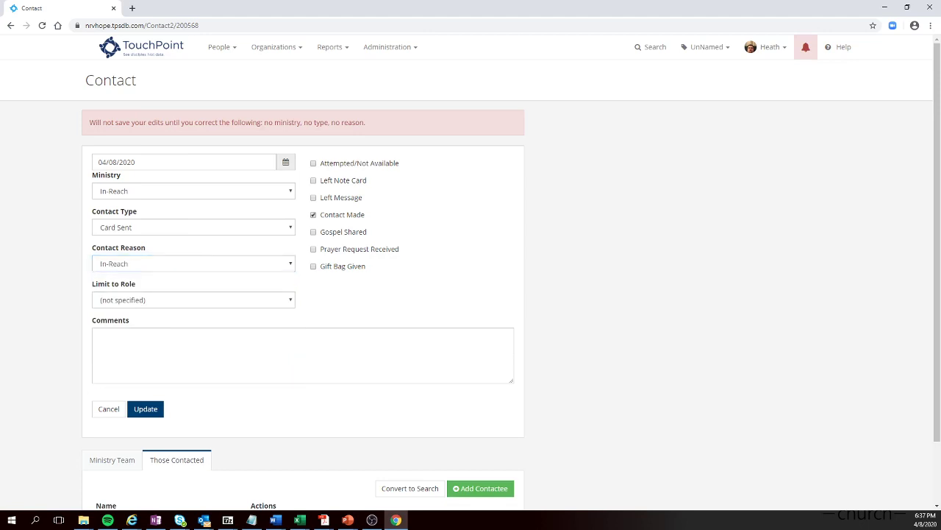
Add the comment 'Sent information about the next lesson series.' and save the contact.
left_click(100, 337)
type("Sent information about the next")
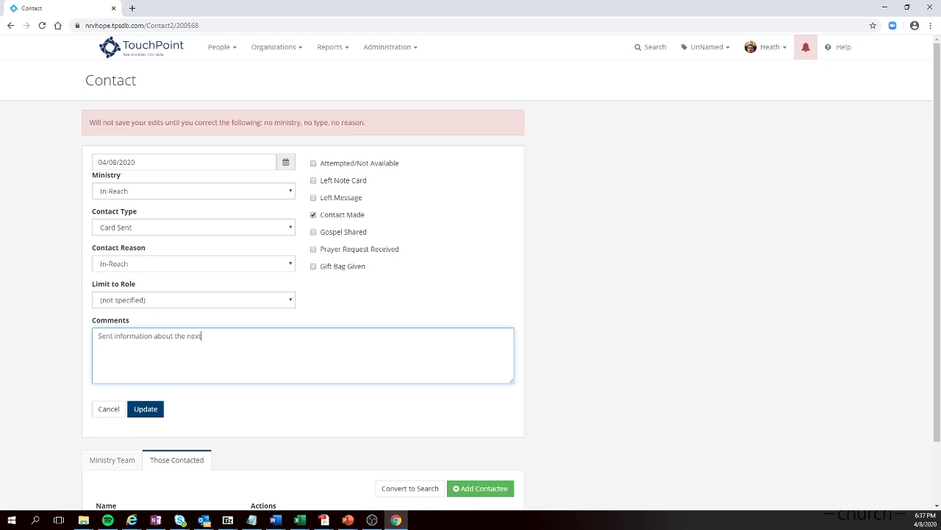
type(" lesson series.")
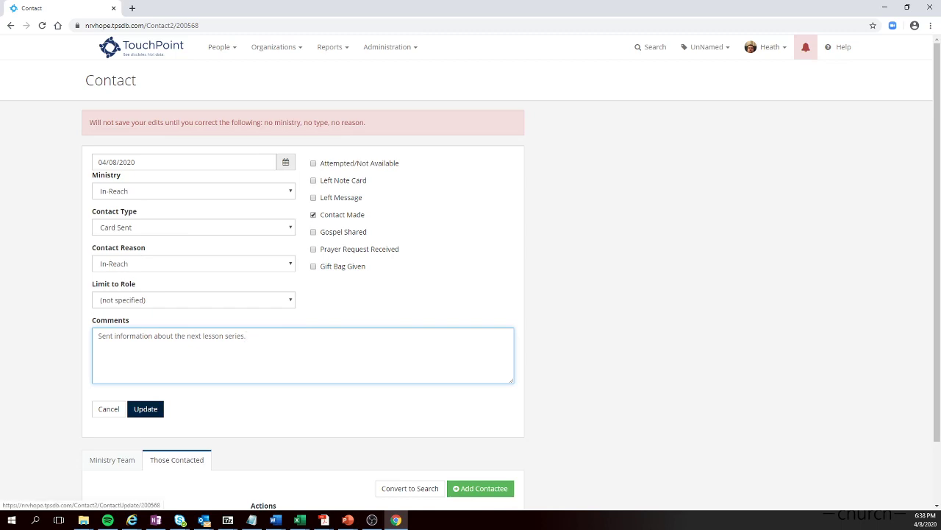
left_click(145, 408)
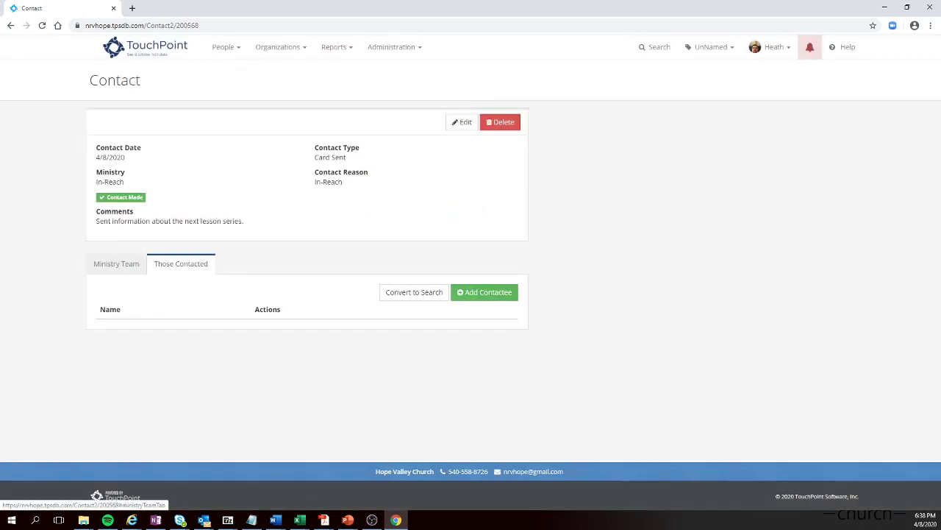
Add the child as the contactee, then open his record's Contacts Received tab.
left_click(116, 263)
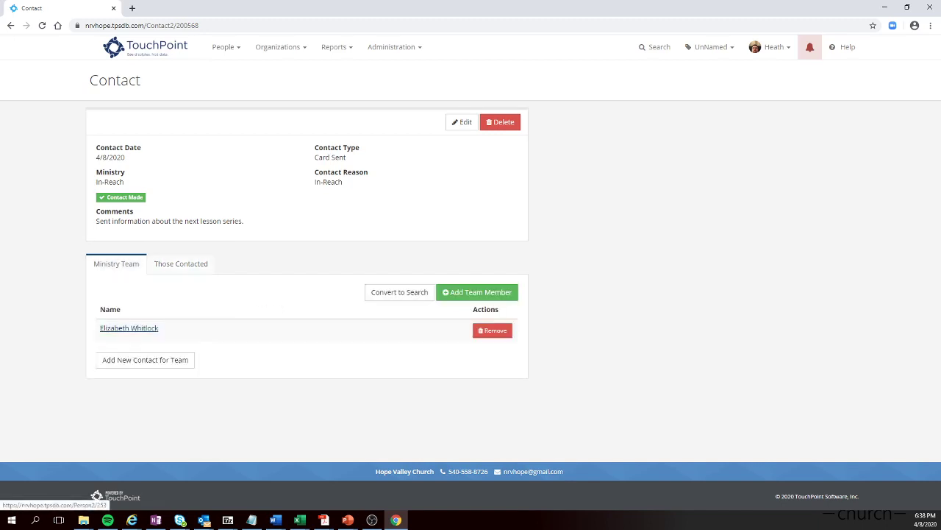
left_click(181, 264)
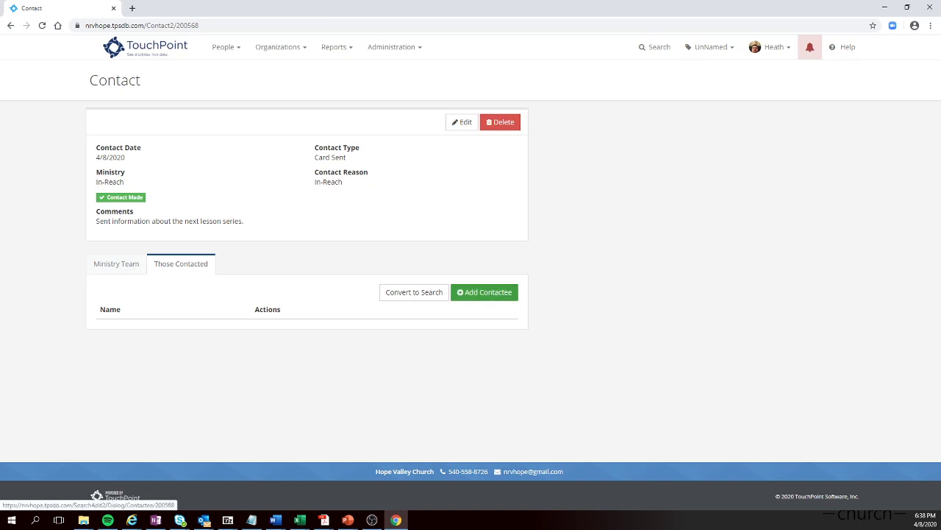
left_click(484, 292)
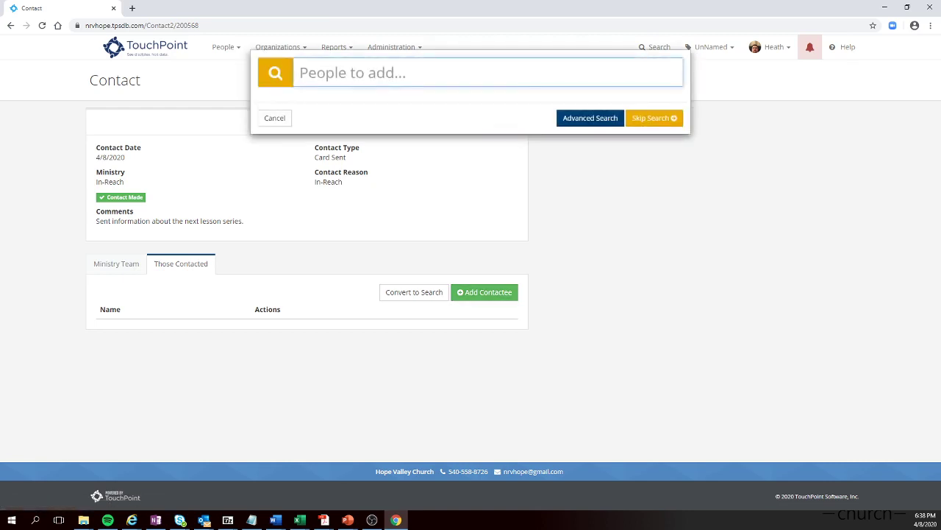
type("j")
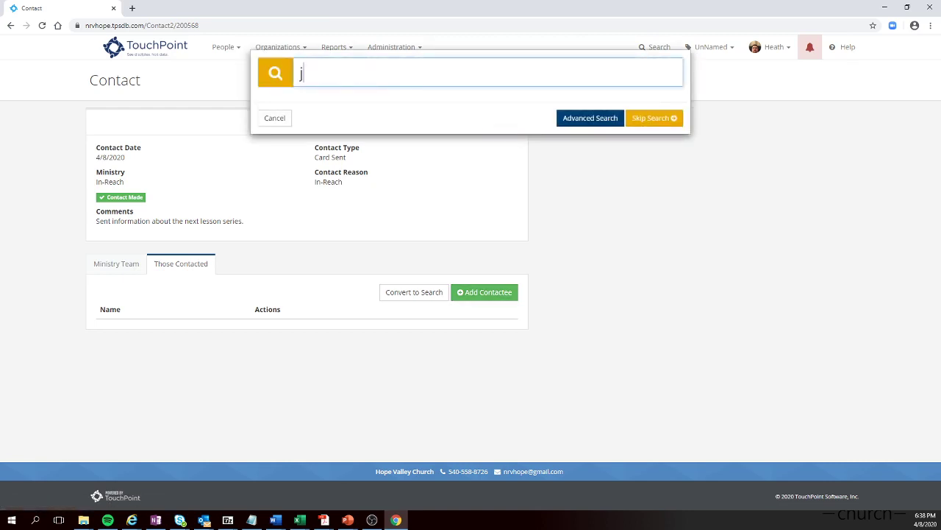
type("i do")
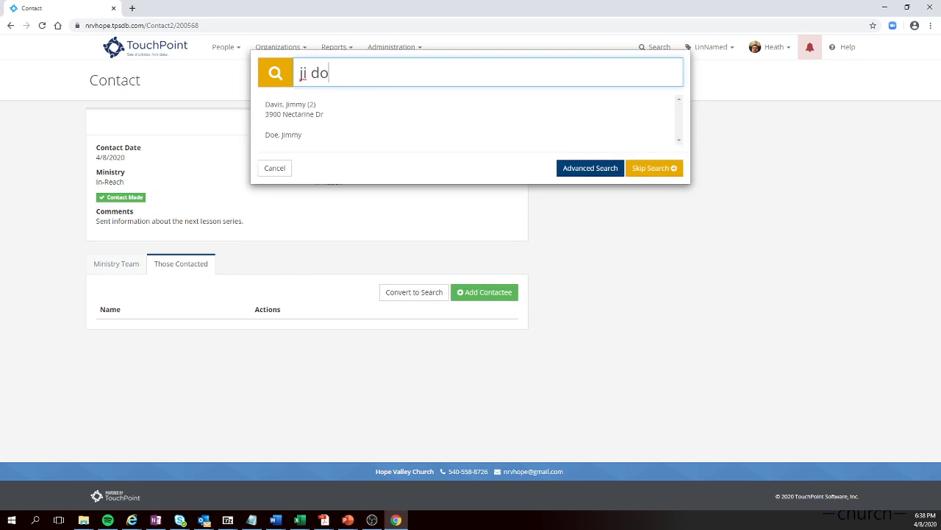
key("Return")
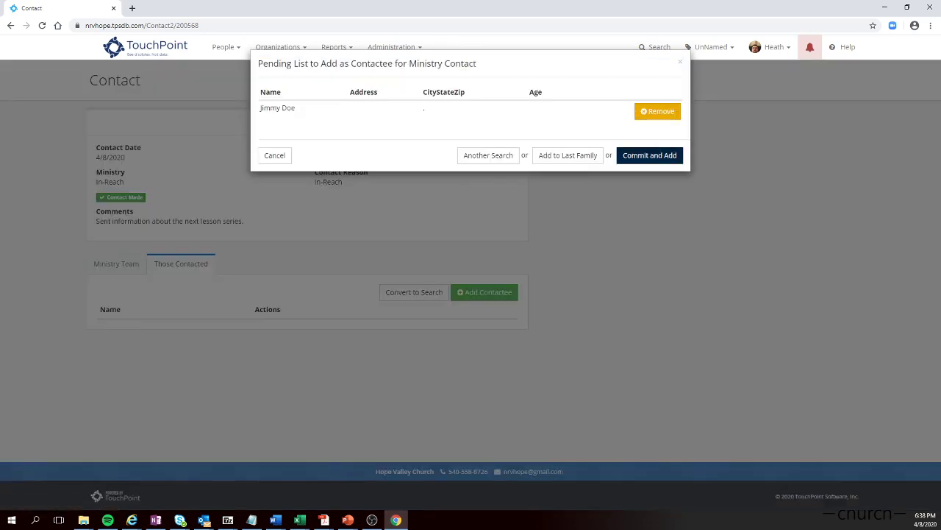
key("Return")
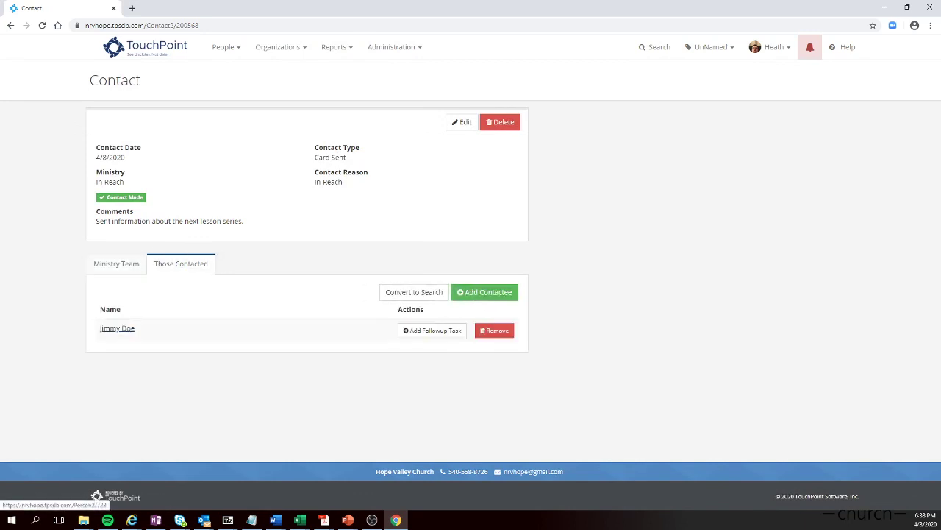
left_click(117, 328)
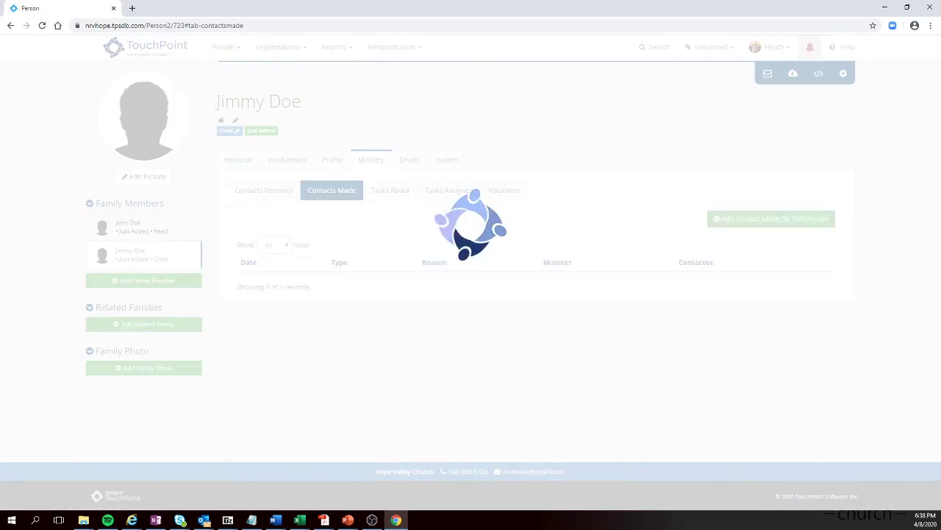
left_click(263, 190)
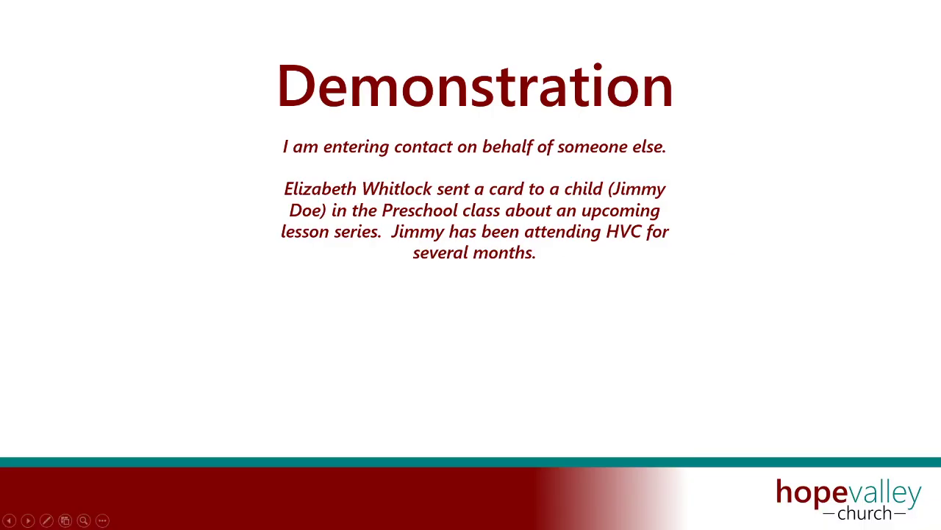
Move the slideshow forward to the closing 'Question??' slide.
key("Right")
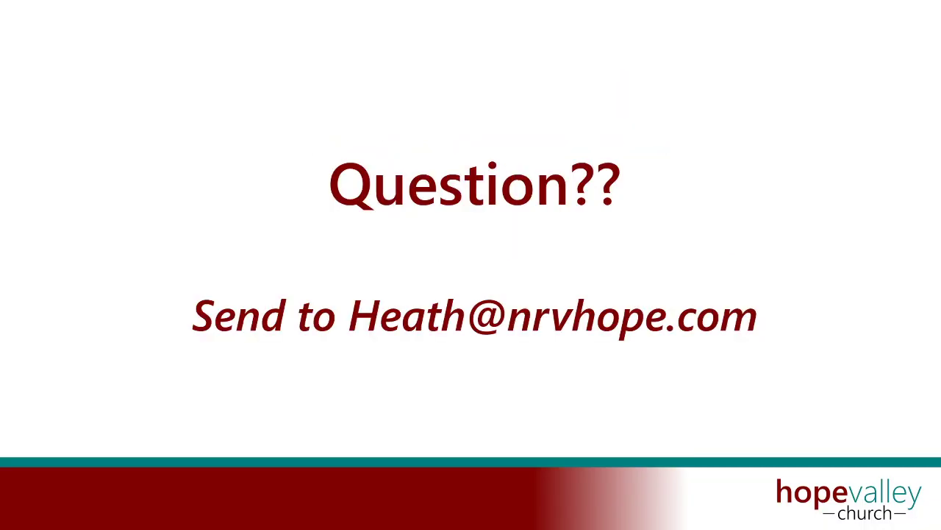